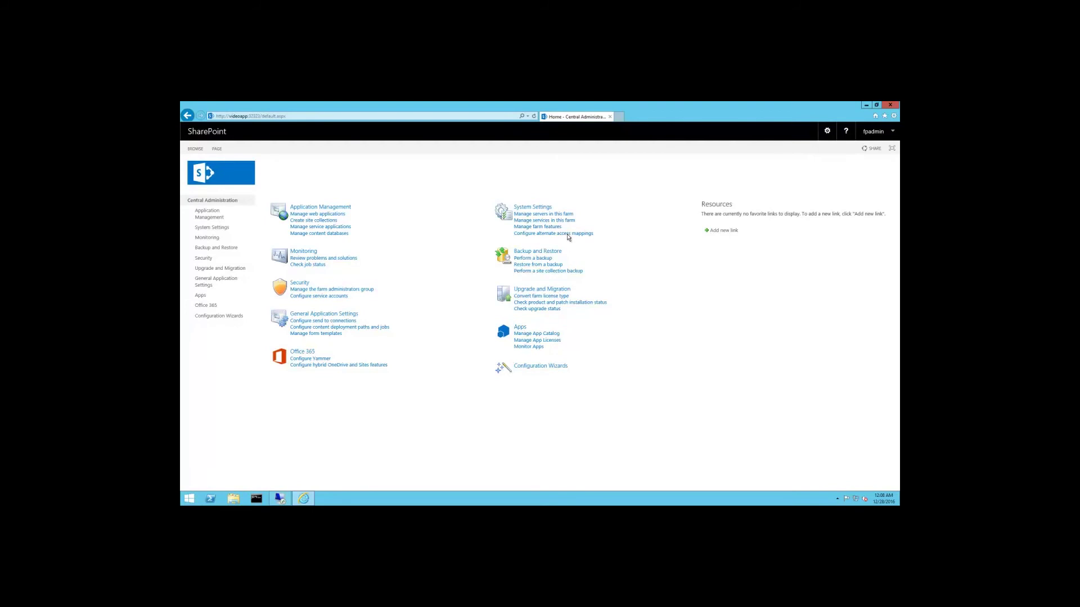
- Review the farm's server list, then minimize Internet Explorer to reveal the VIDEOWFE desktop
click(561, 214)
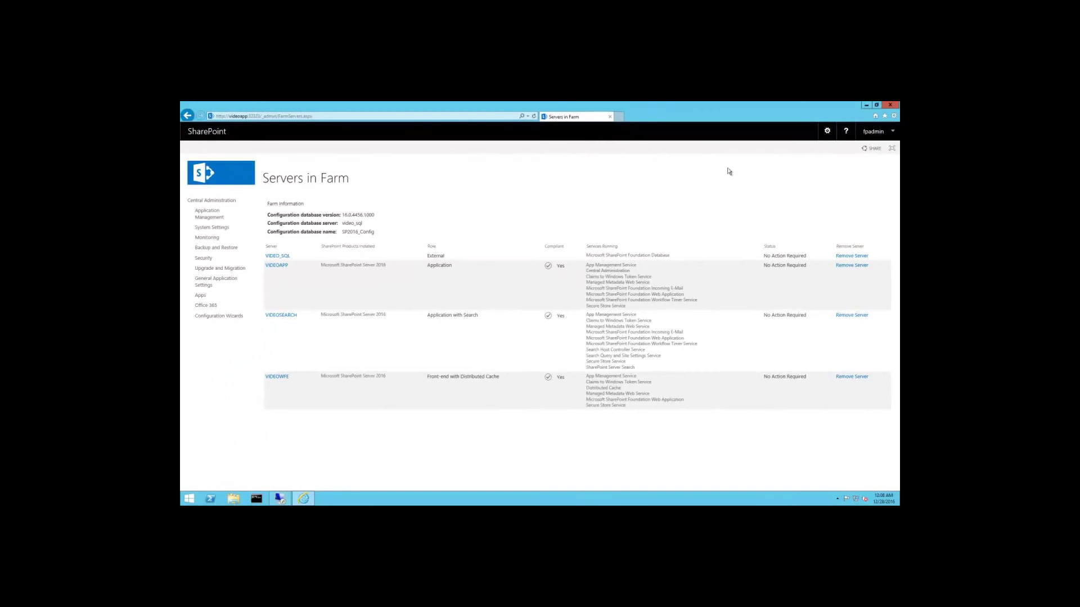
click(866, 105)
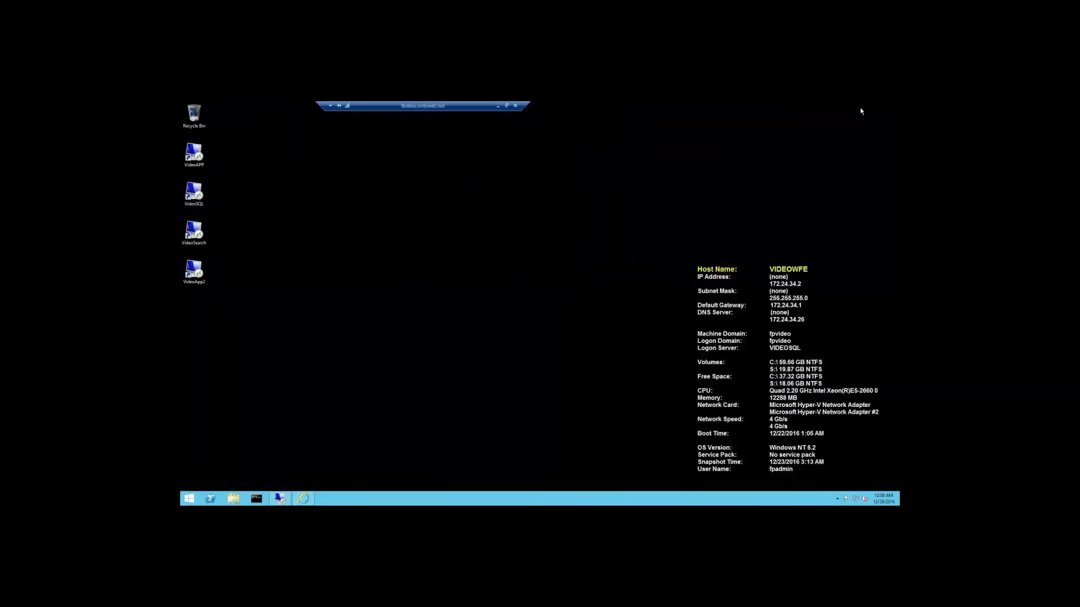
- Remote into VideoApp2, launch the SharePoint 2016 Products Configuration Wizard, and accept the service-restart warning
double_click(197, 272)
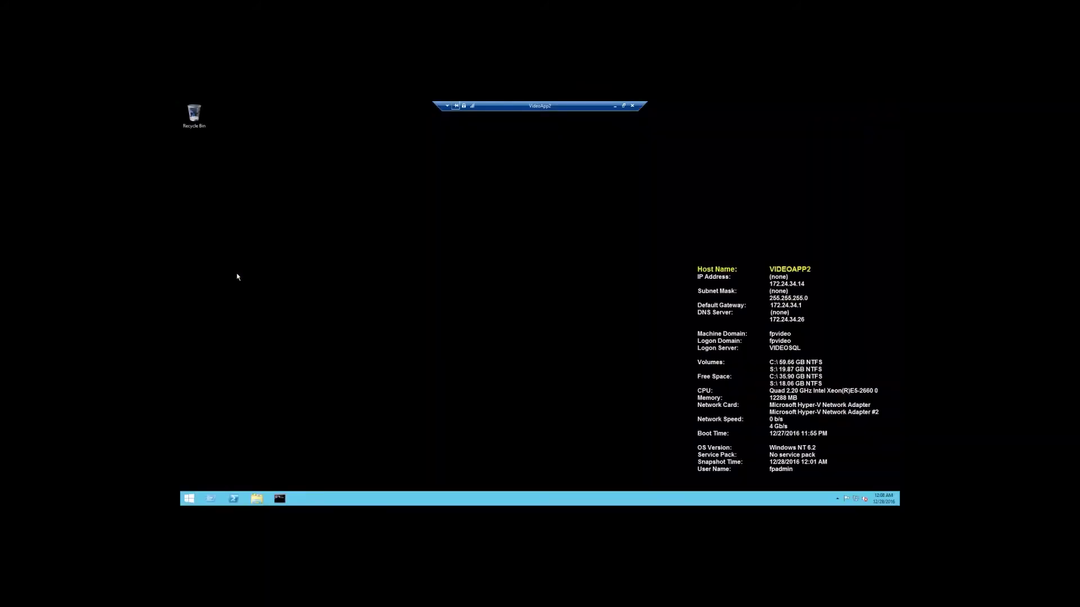
click(190, 499)
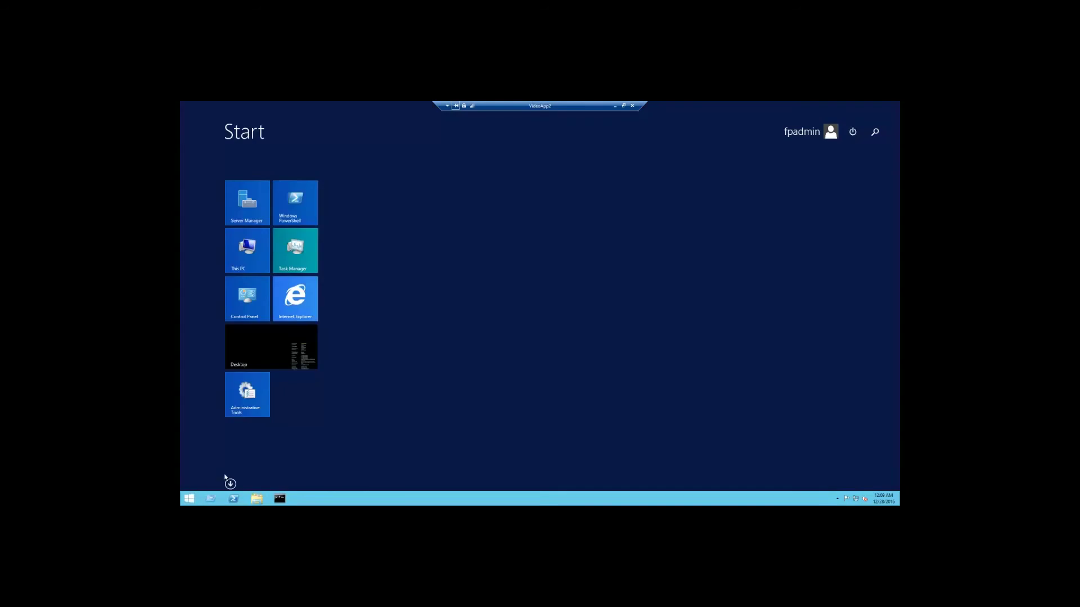
click(230, 486)
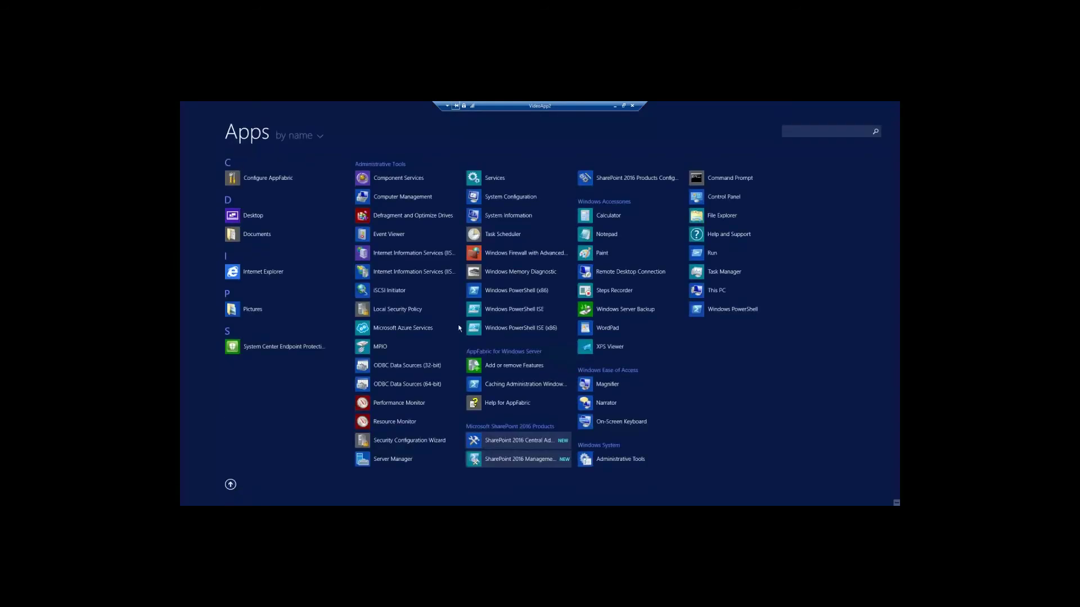
click(586, 180)
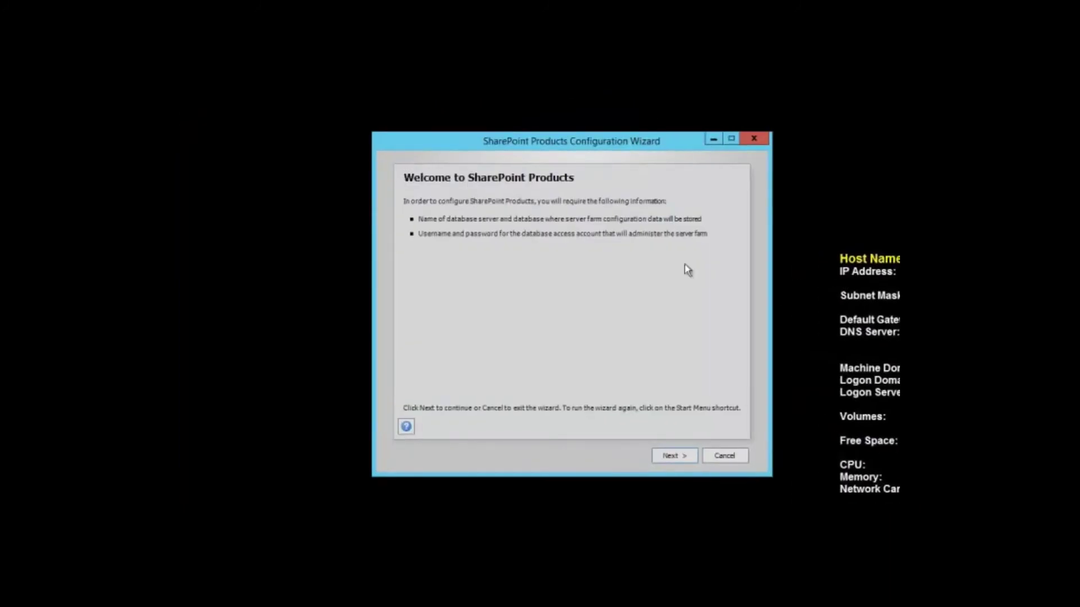
click(682, 456)
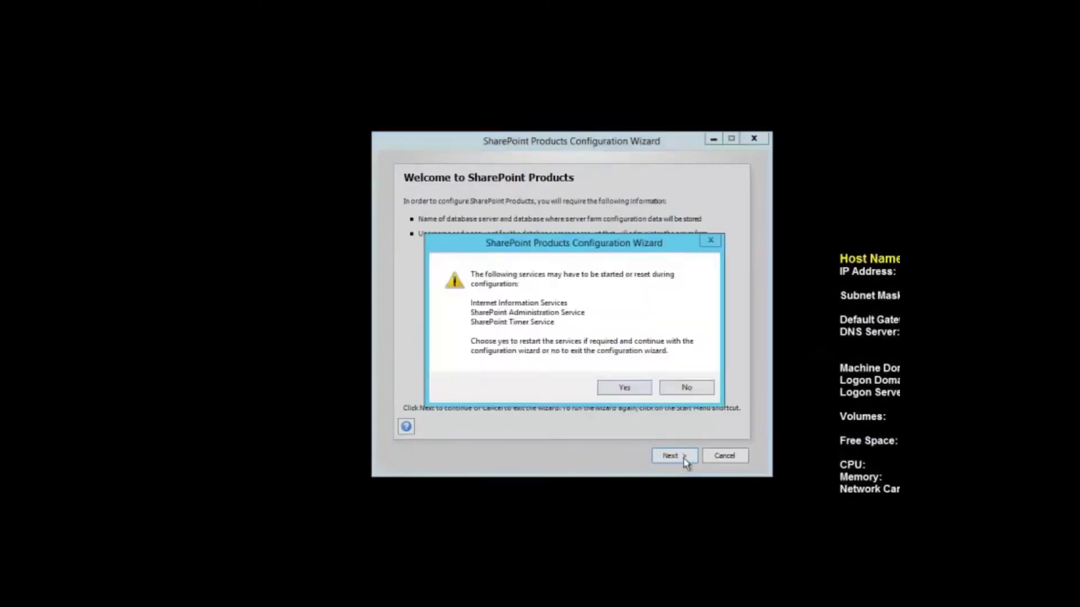
click(627, 388)
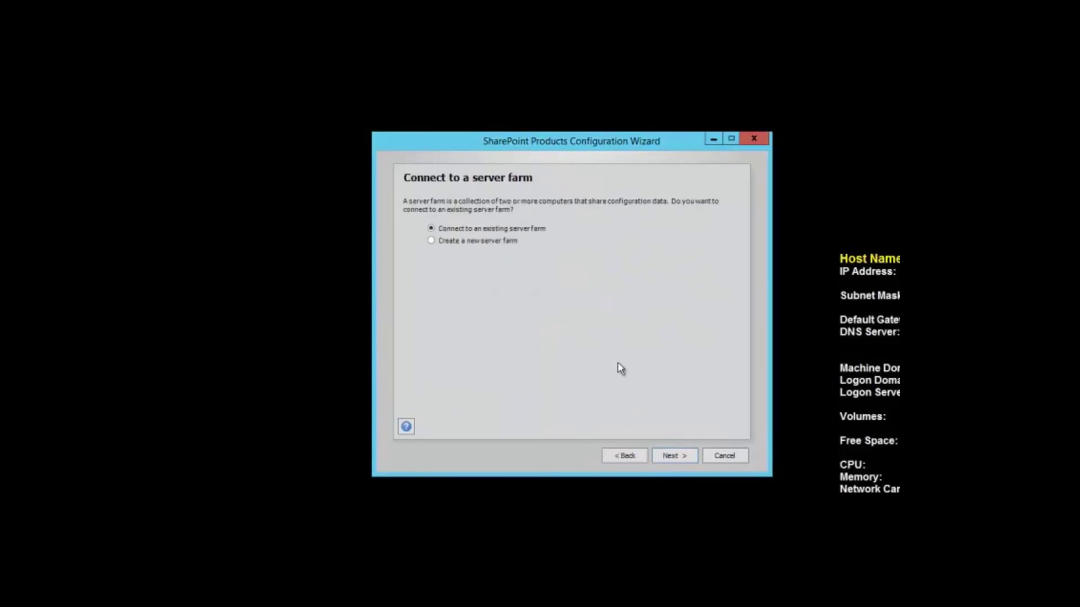
- Join the existing farm via the SP2016_Config database on video_sql and paste the farm passphrase
click(675, 457)
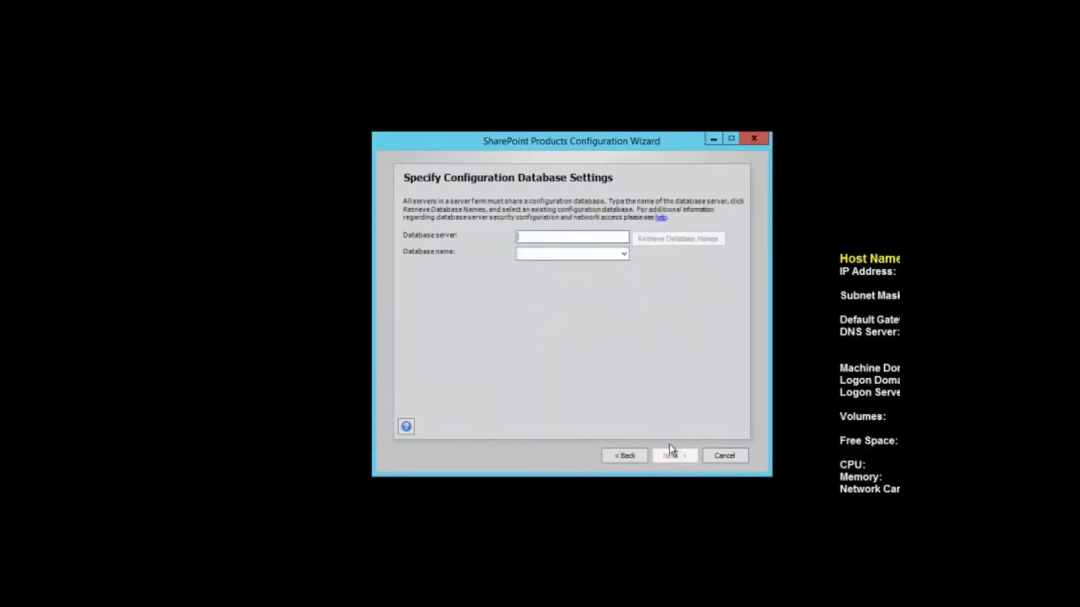
text(video_sql)
key(Return)
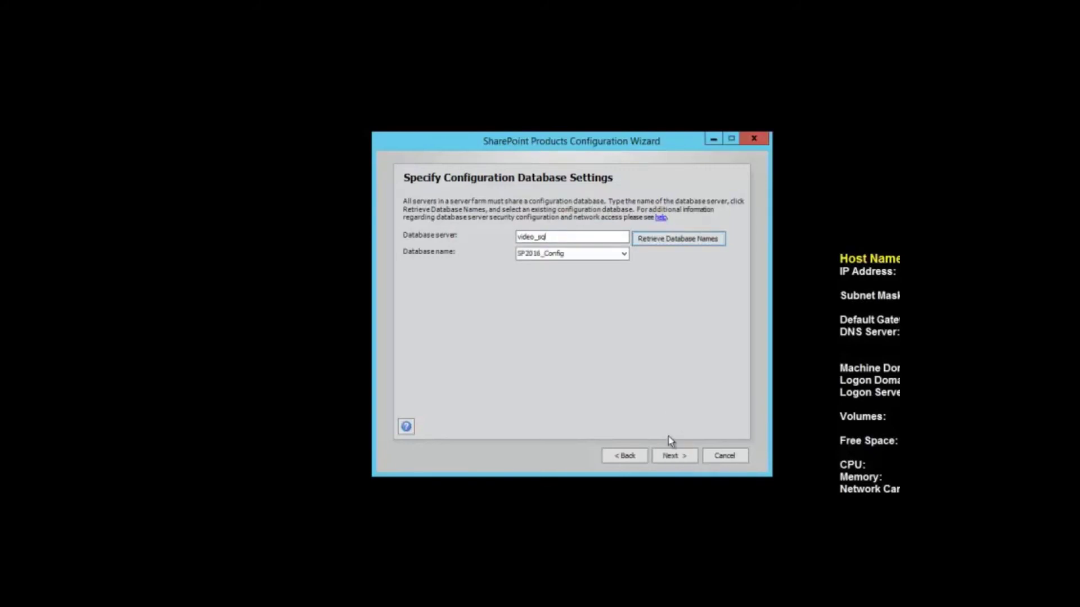
click(664, 457)
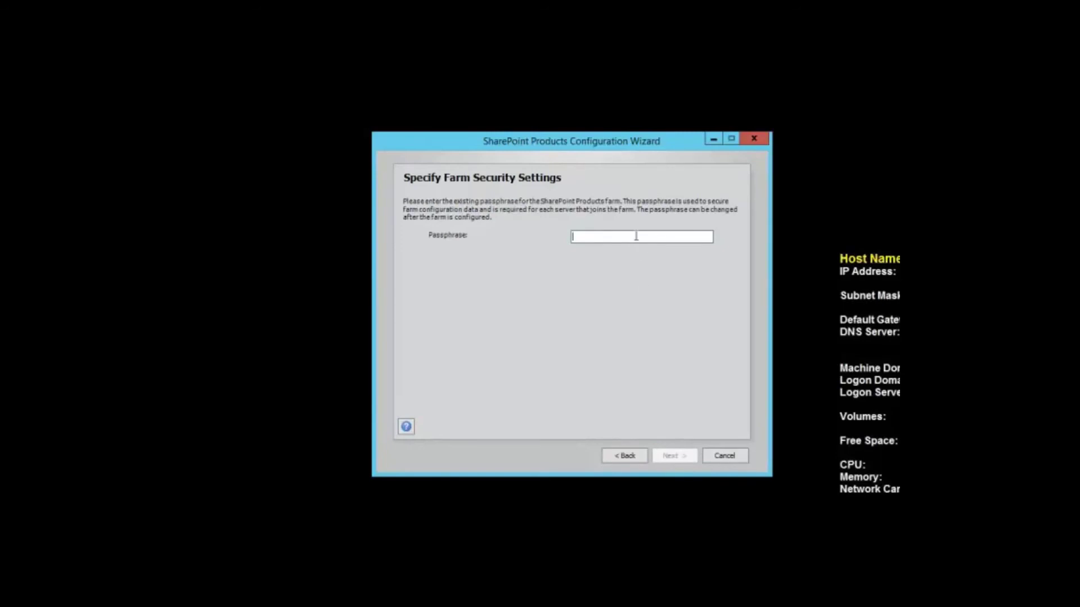
key(ctrl+v)
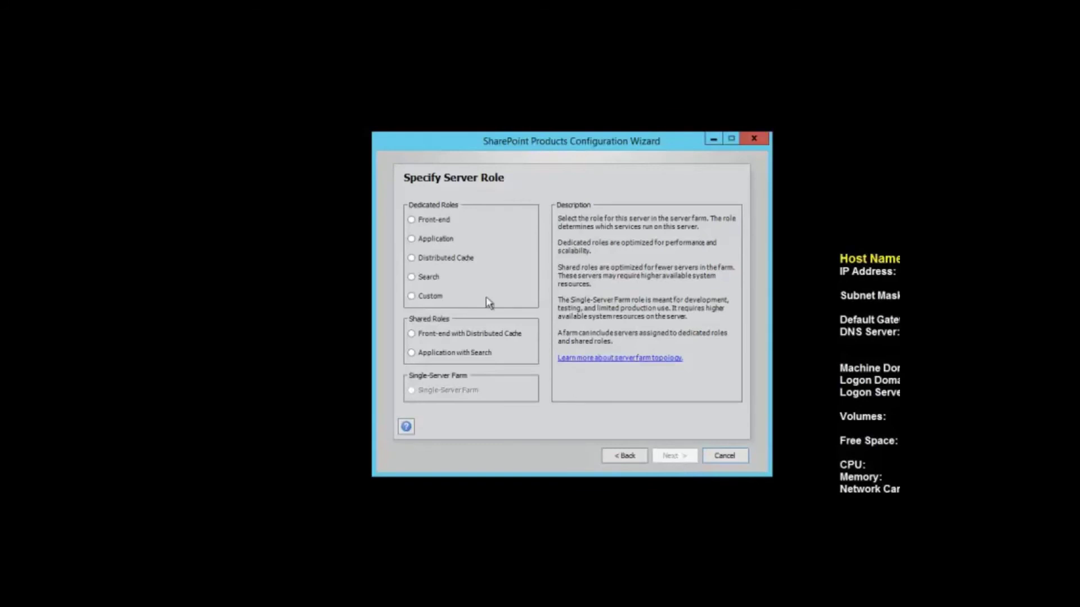
- Join VIDEOAPP2 with the Application role, finish the wizard, and return to the VIDEOWFE desktop
click(441, 240)
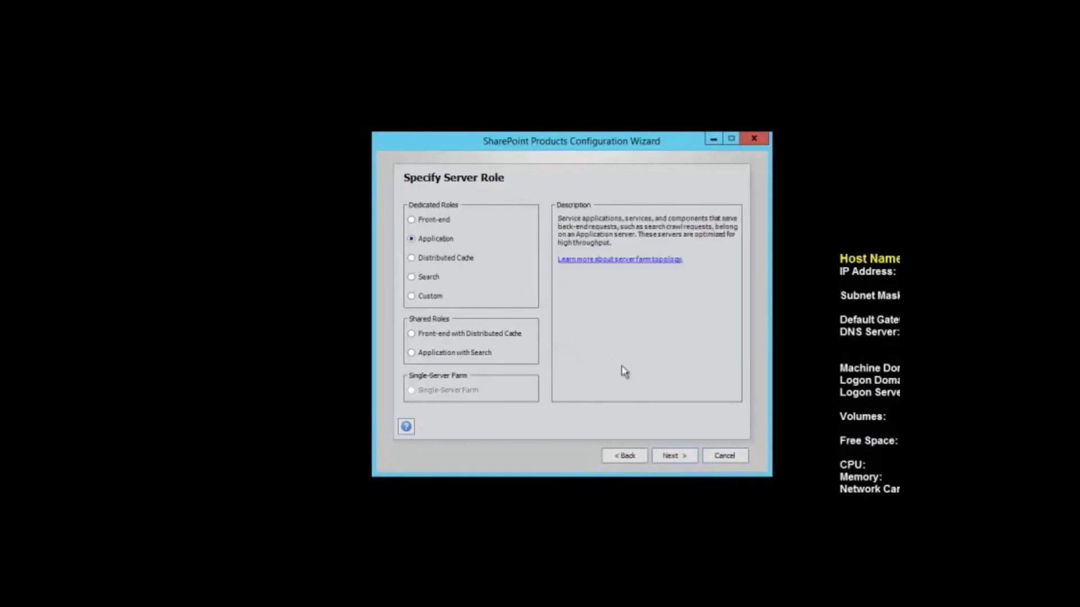
click(685, 459)
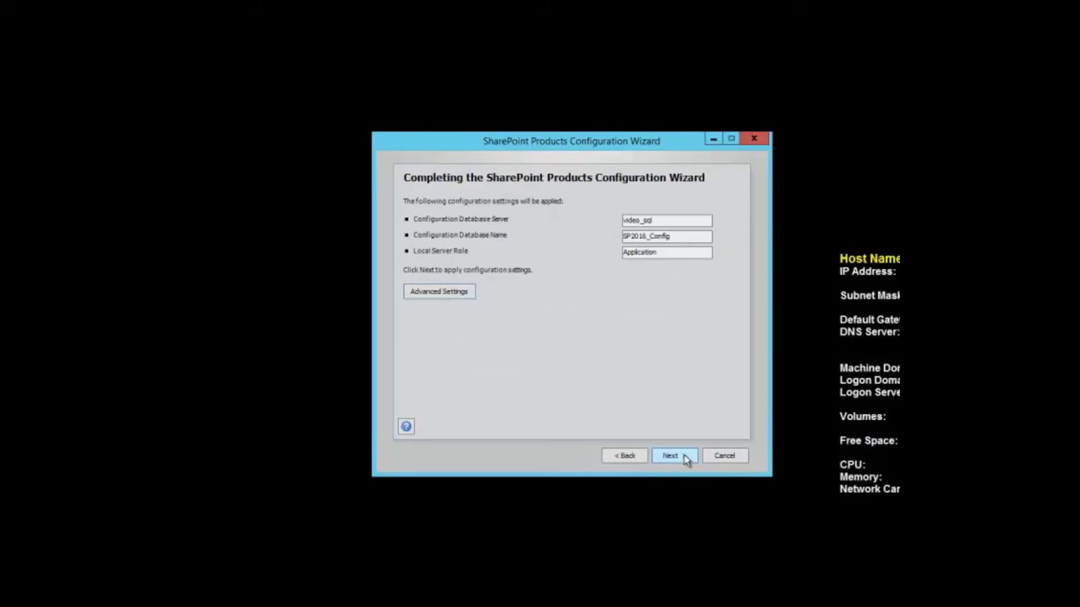
click(685, 459)
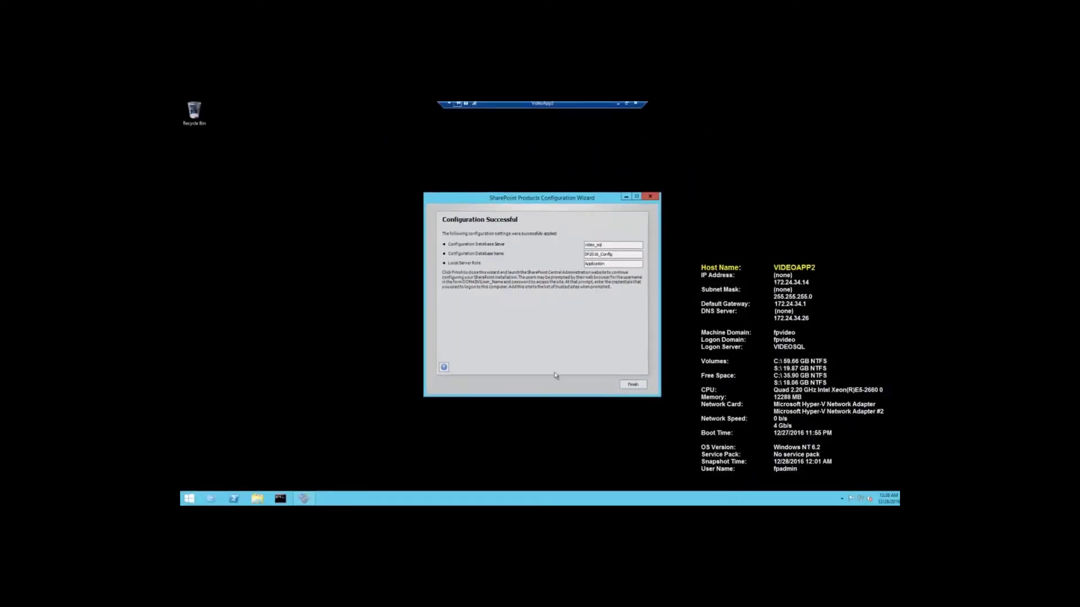
click(633, 384)
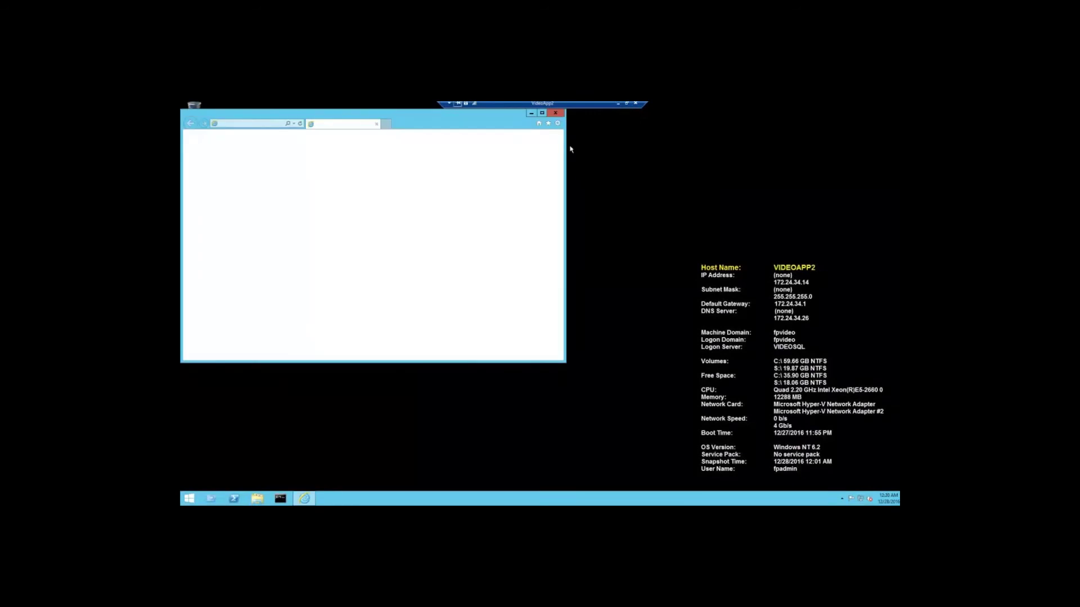
click(559, 113)
click(618, 104)
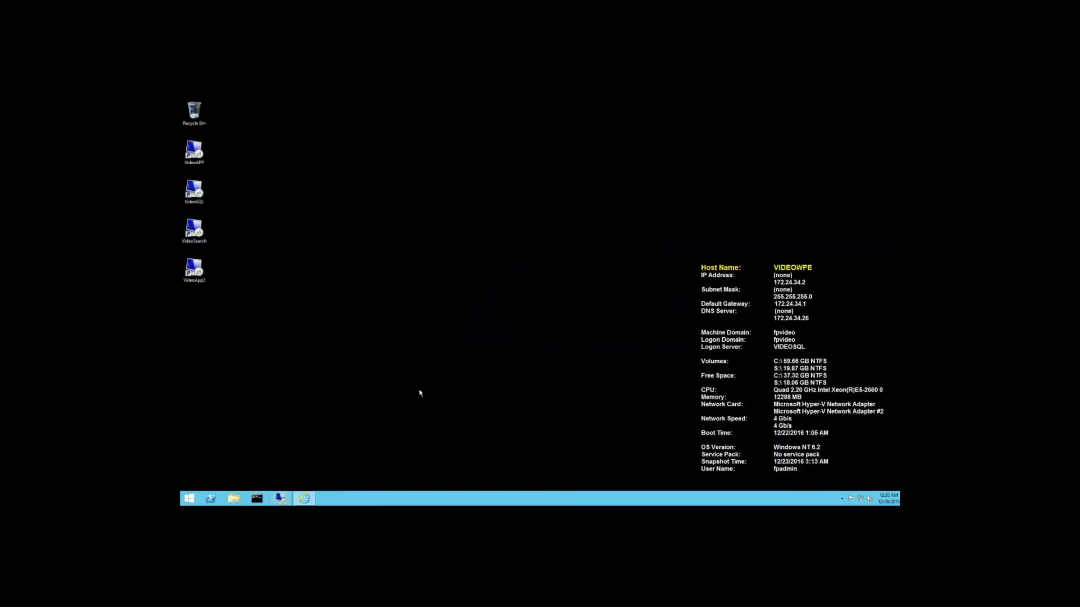
- Confirm VIDEOAPP2 appears as a compliant Application server, then go back to the Central Administration home page
click(307, 500)
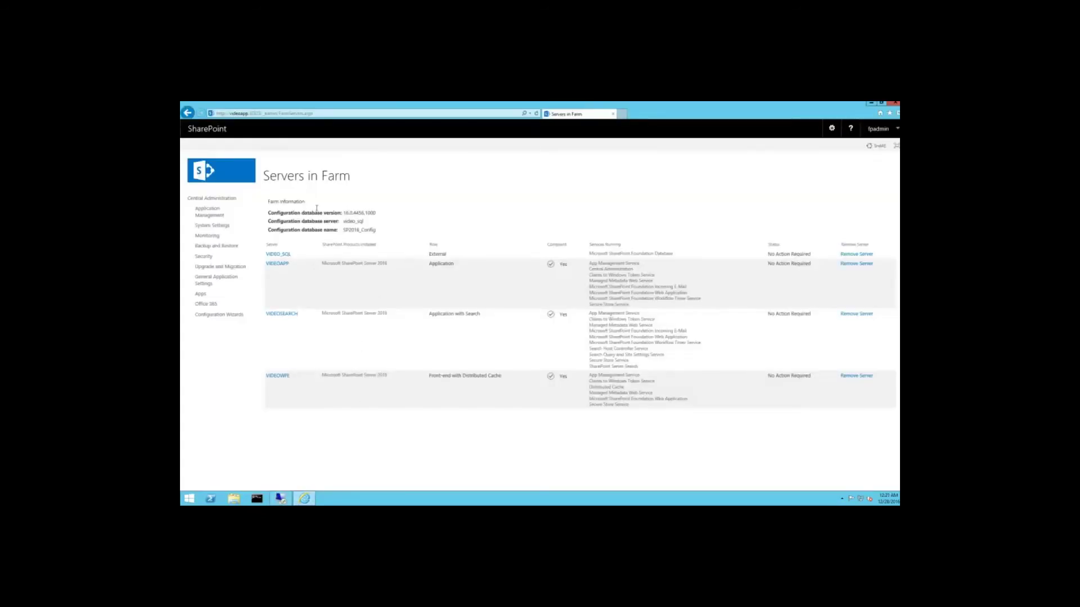
middle_click(231, 204)
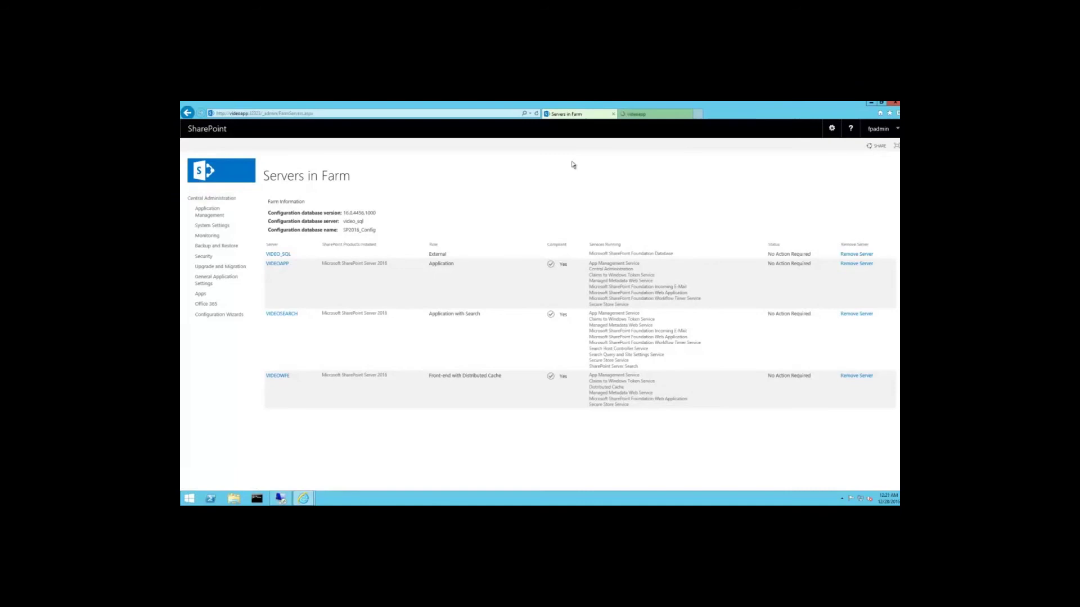
click(643, 114)
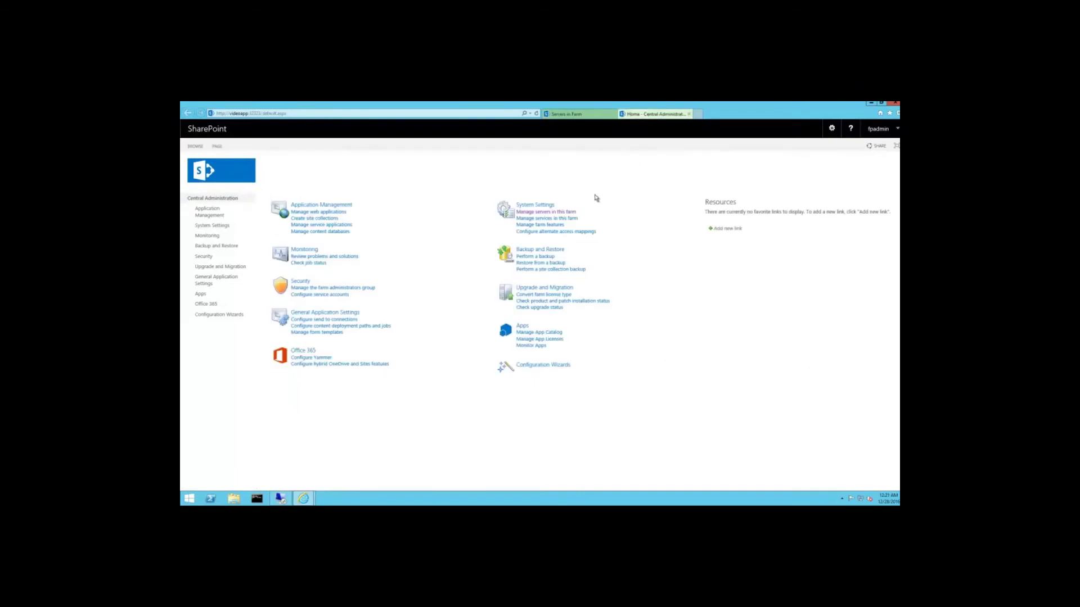
click(571, 212)
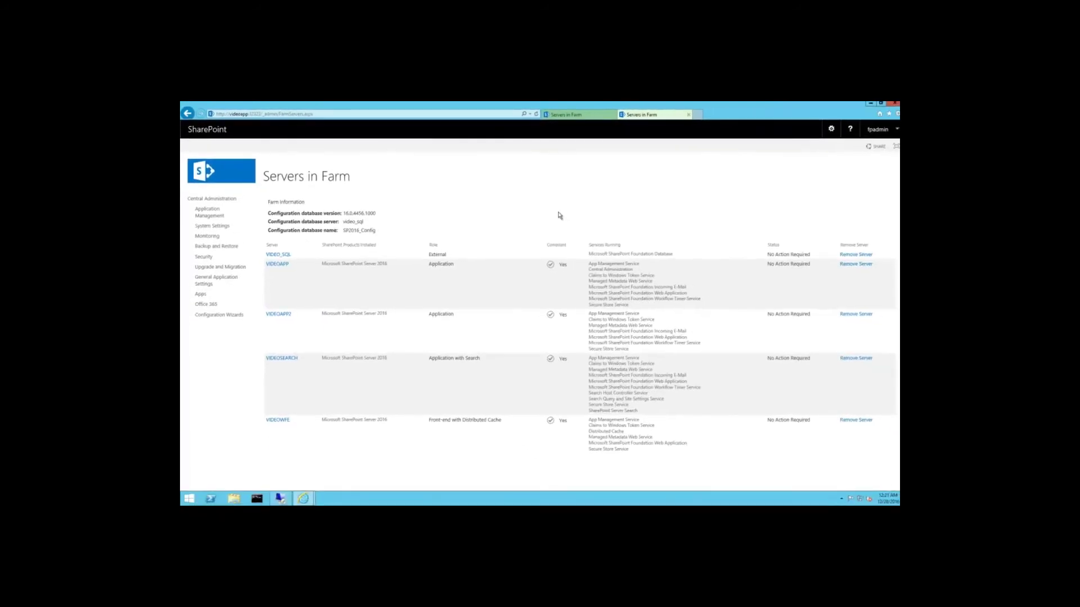
click(211, 199)
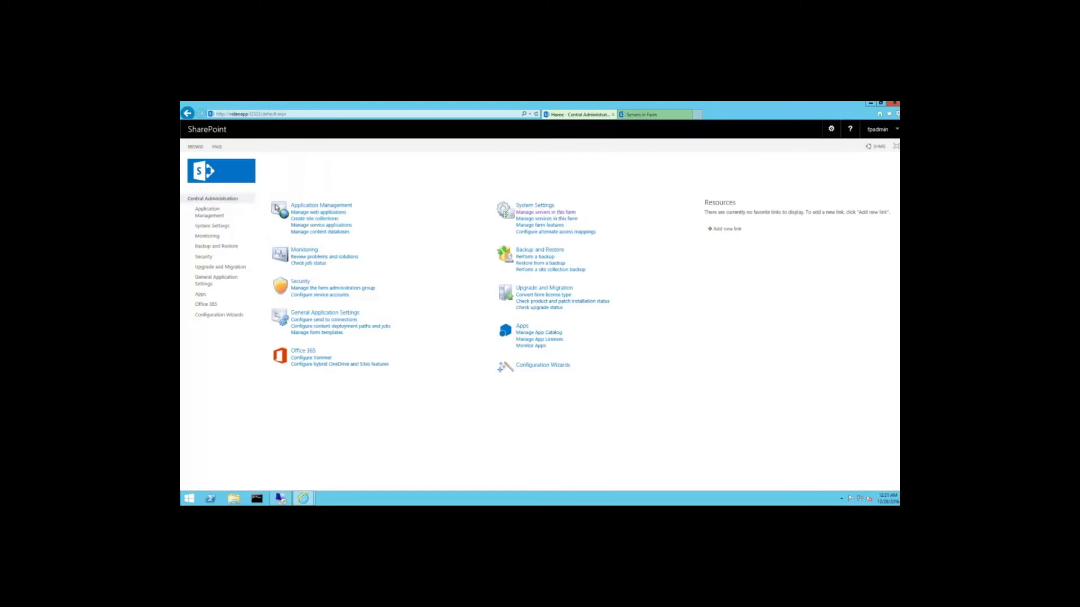
- Start a new User Profile Service Application and name it 'User Profile Service Application'
click(345, 225)
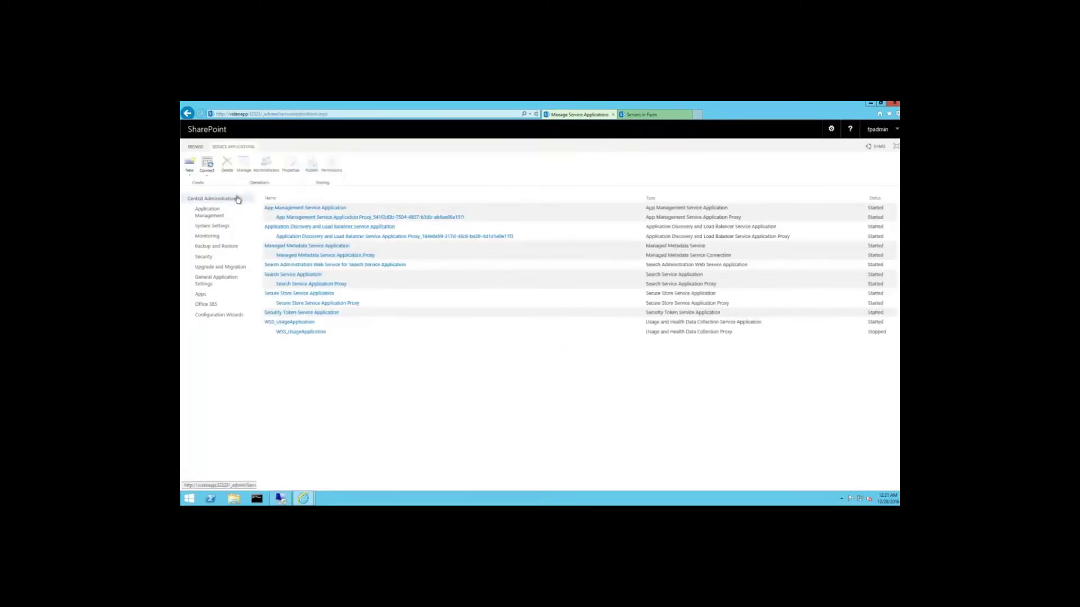
click(190, 177)
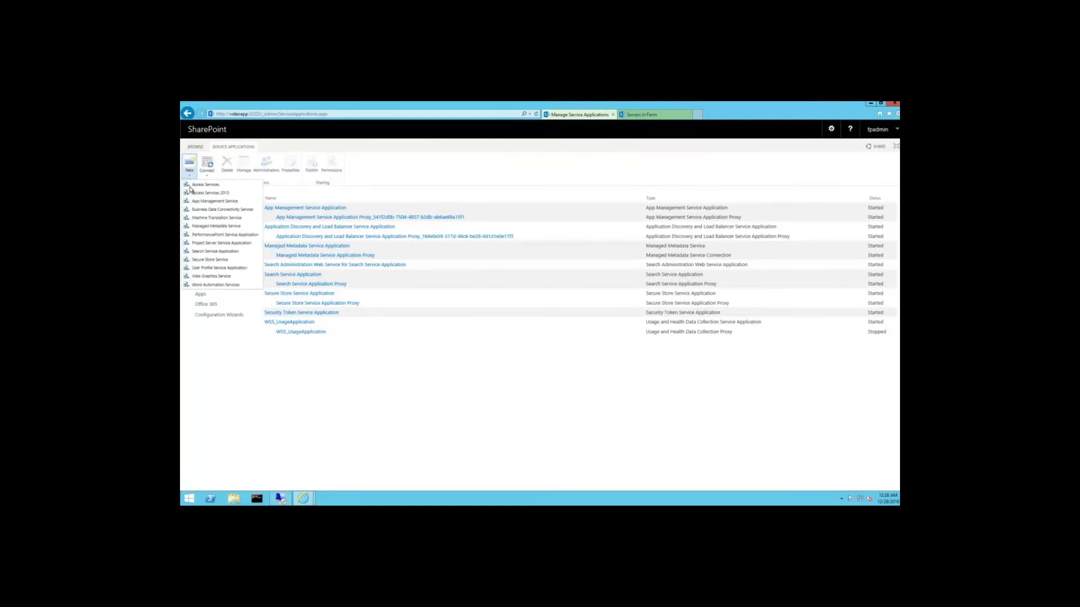
click(222, 268)
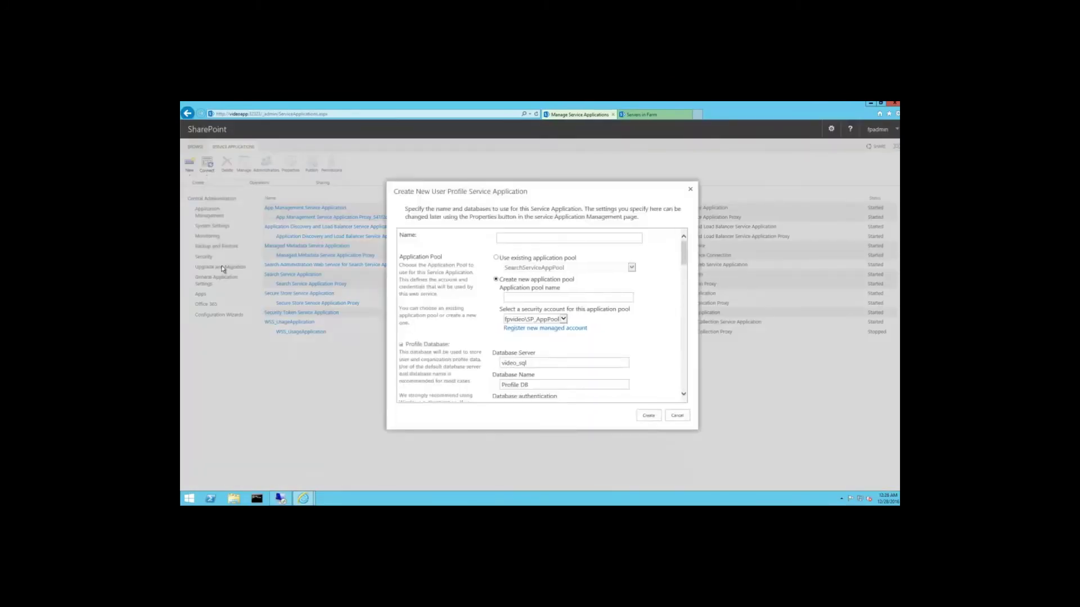
text(User Profile Service Application)
- Assign an existing application pool, create the service application, and dismiss the success message
click(570, 257)
click(569, 268)
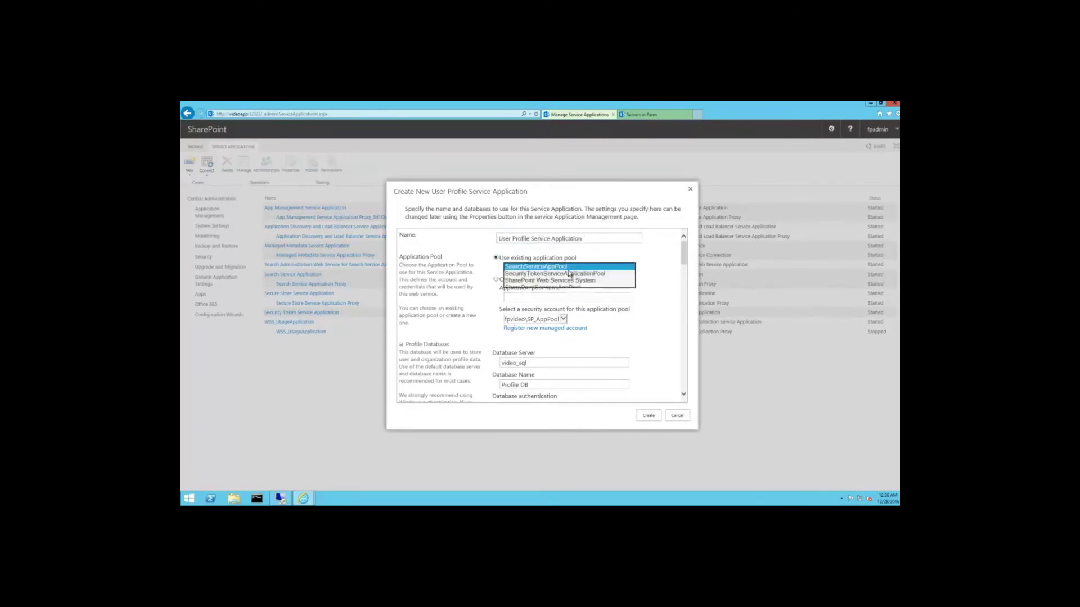
click(569, 273)
scroll(638, 339, down, 1)
scroll(639, 339, down, 1)
scroll(655, 309, down, 1)
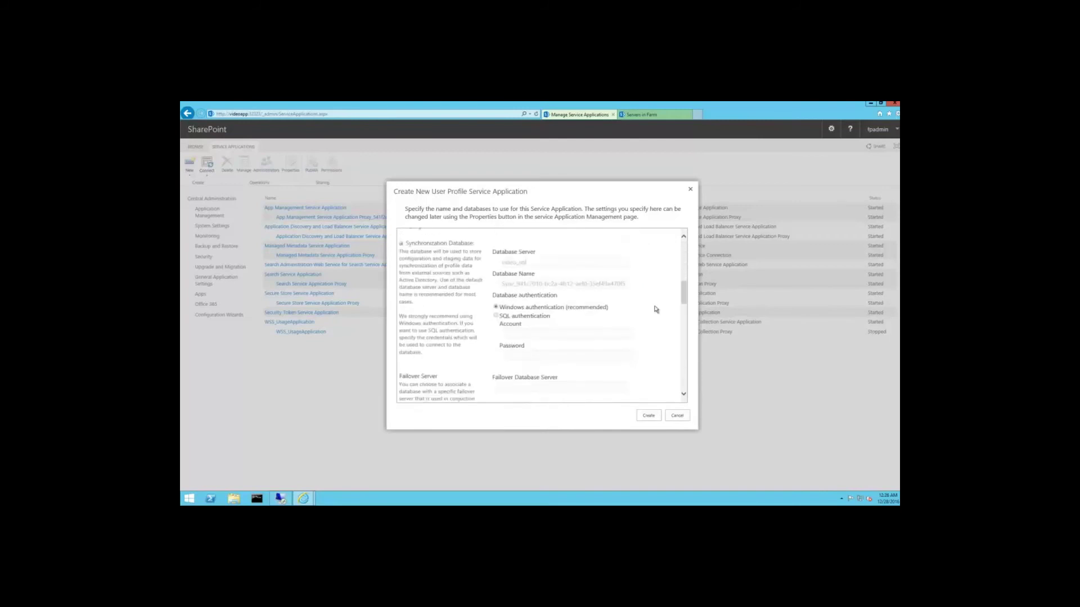
scroll(655, 309, down, 2)
scroll(655, 310, down, 3)
click(649, 415)
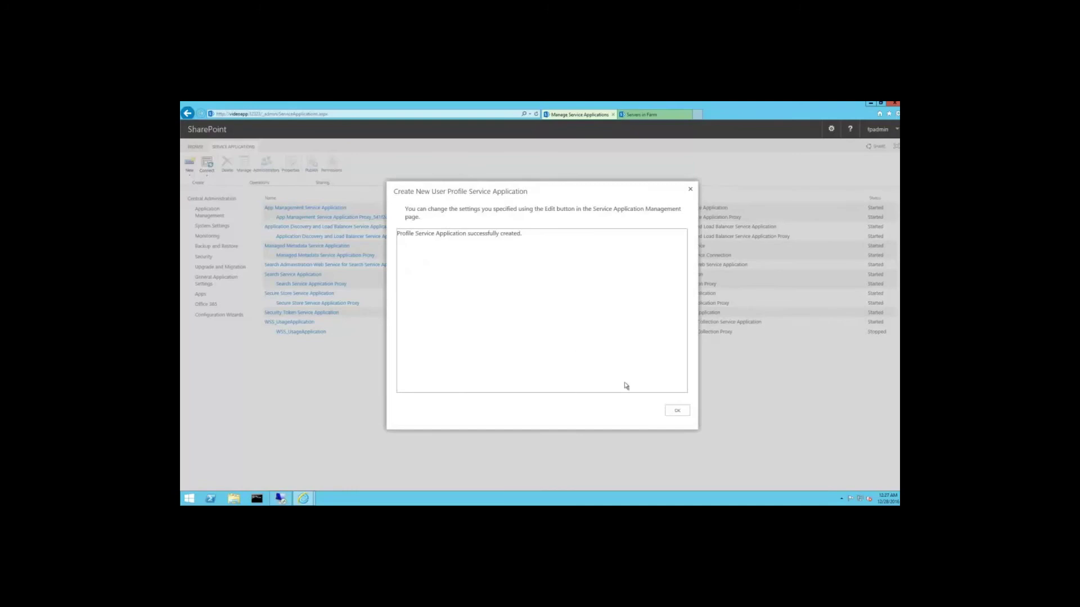
click(677, 411)
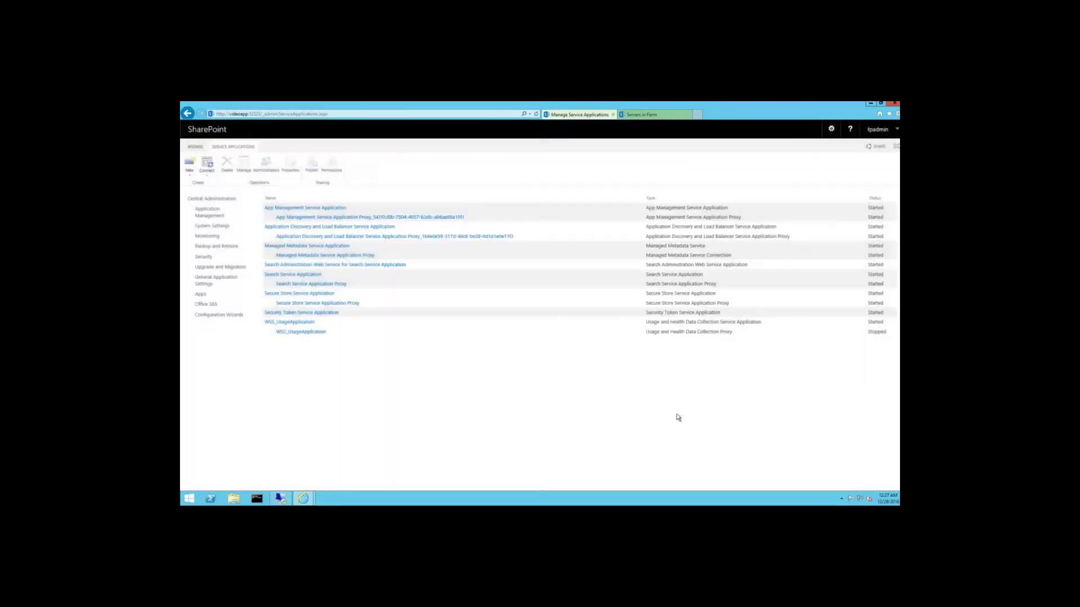
- Check that User Profile Service runs on VIDEOAPP, VIDEOAPP2 and VIDEOSEARCH, then go to System Settings
click(212, 199)
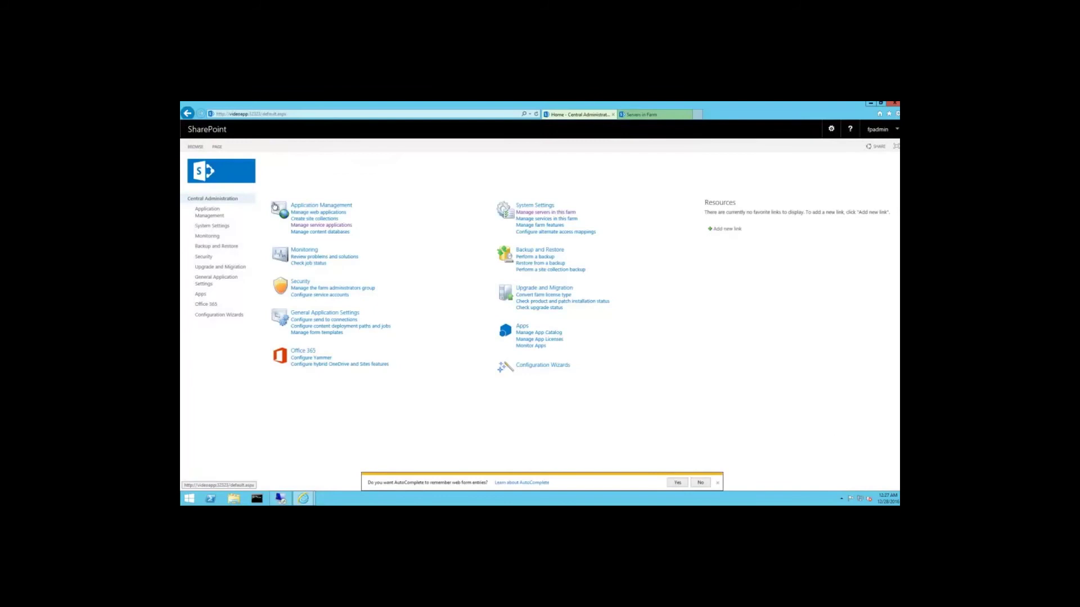
click(536, 212)
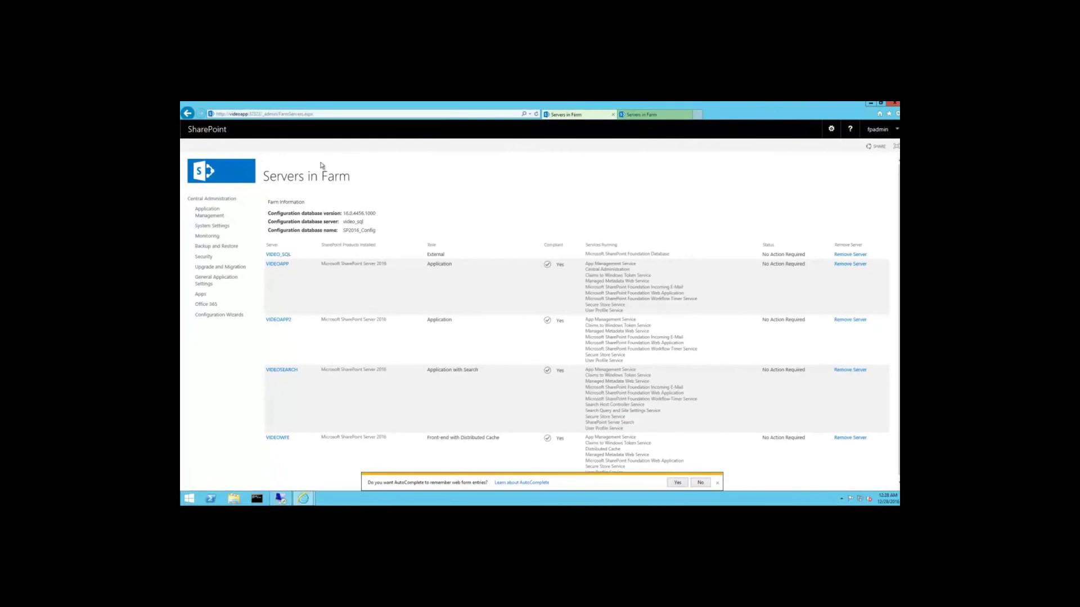
click(215, 199)
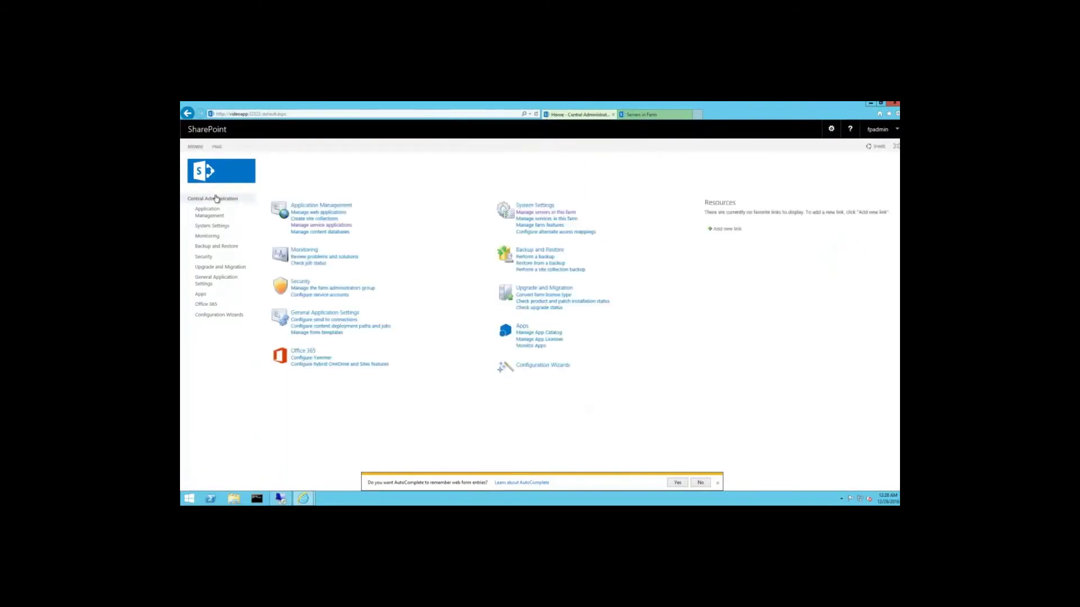
click(548, 207)
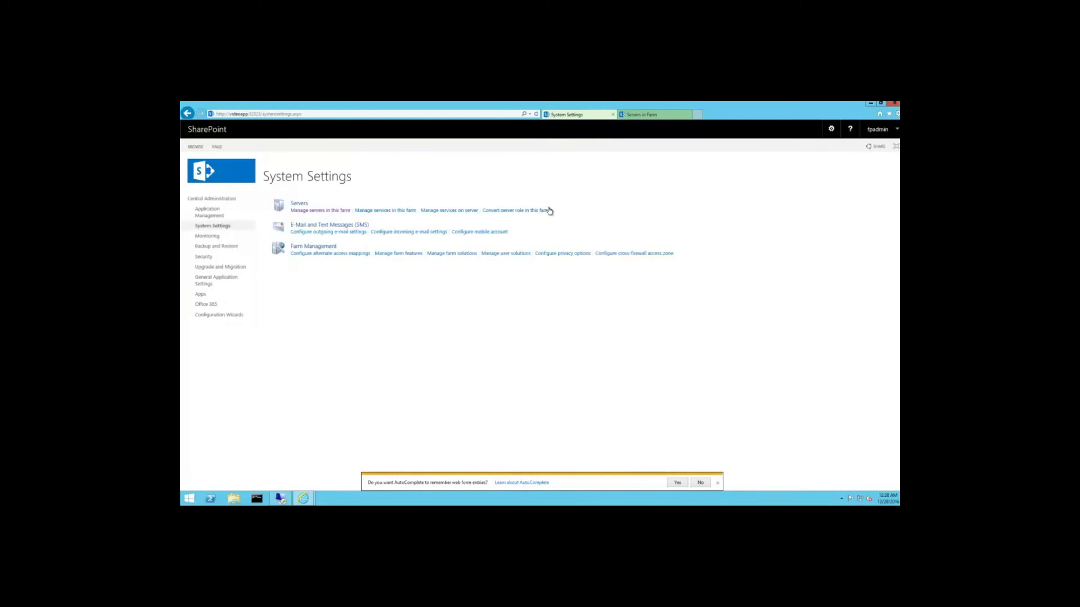
- Change VIDEOSEARCH's role from Application with Search to Search and apply the conversion
click(535, 210)
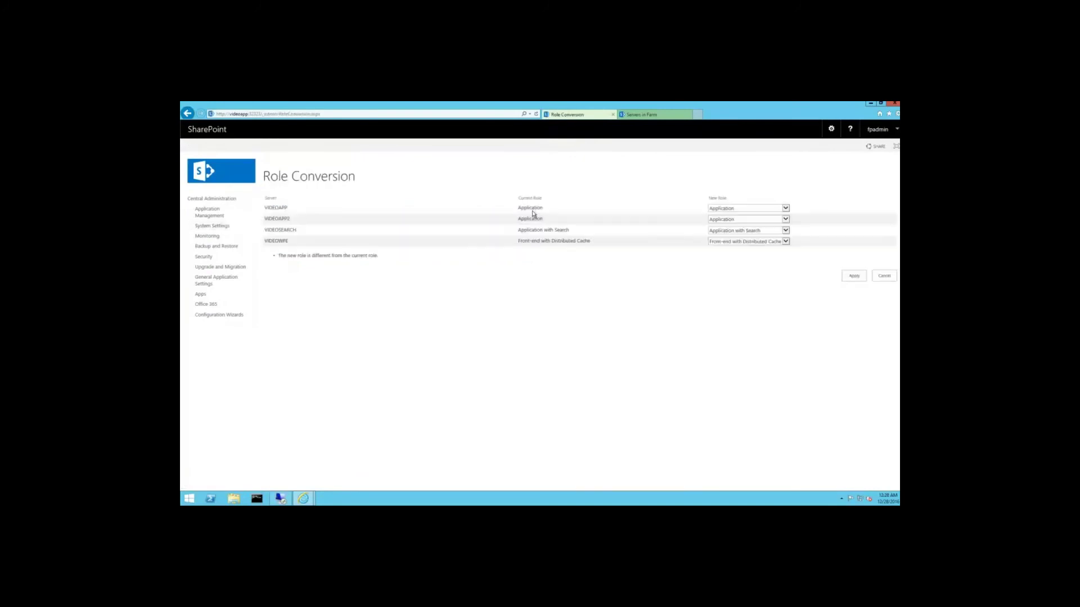
click(776, 234)
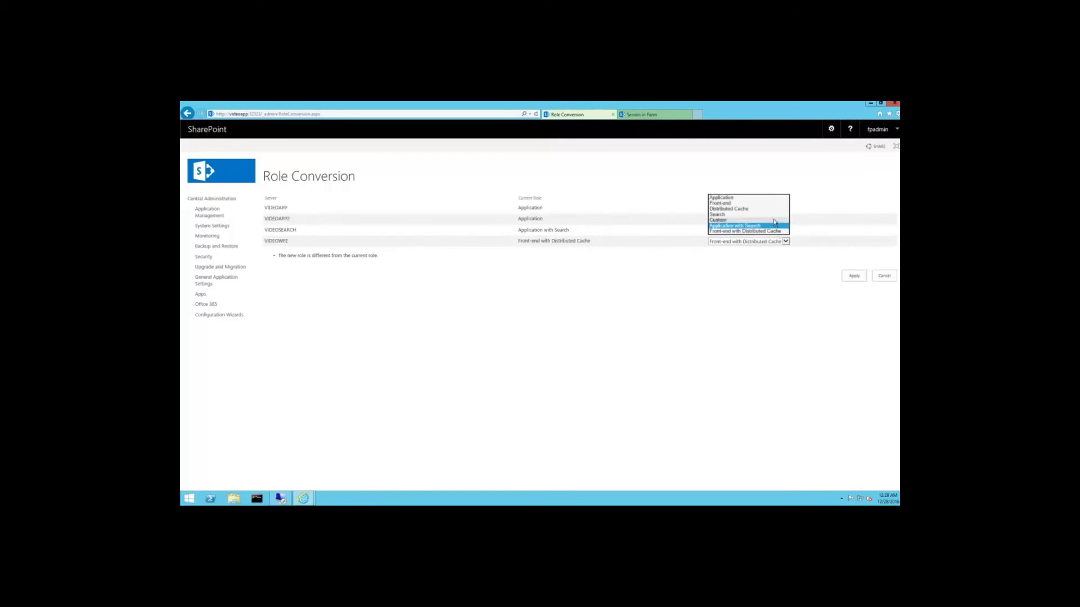
click(774, 215)
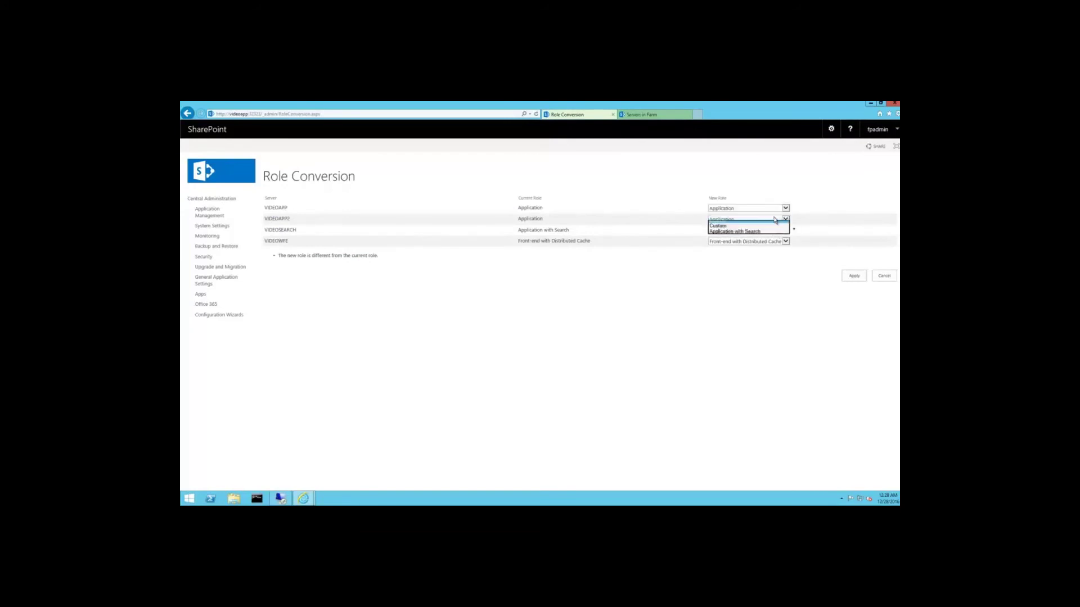
click(859, 239)
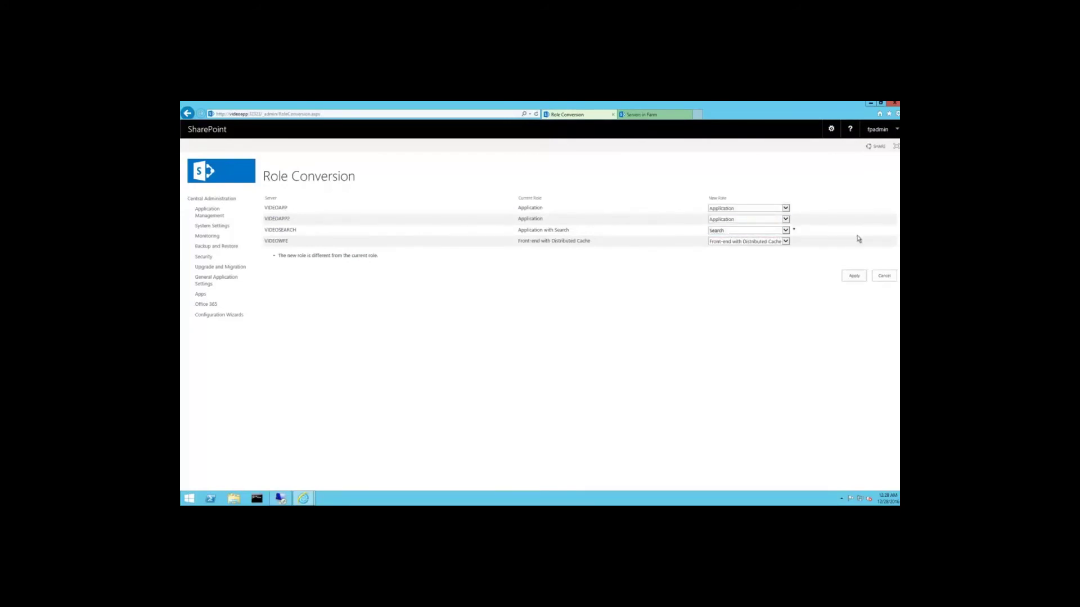
click(854, 277)
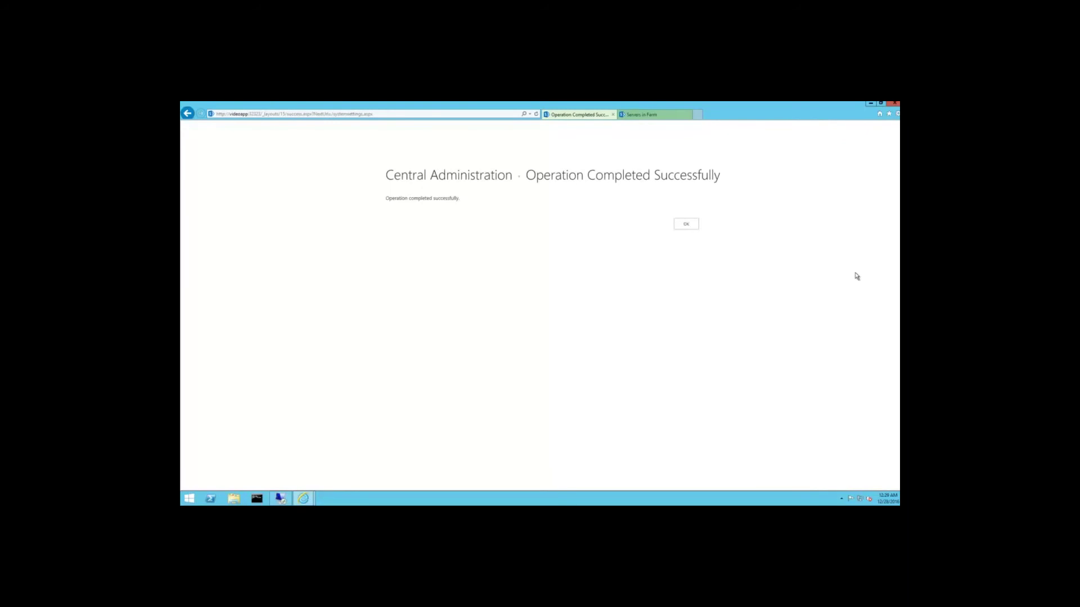
click(685, 231)
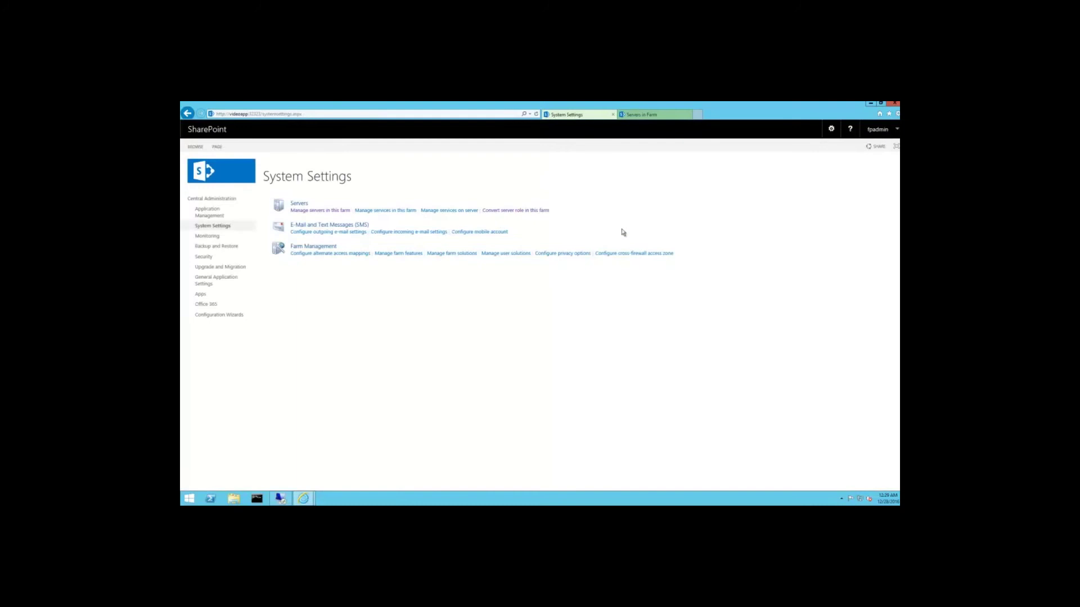
- Run the Fix action for the non-compliant VIDEOSEARCH server on Servers in Farm and confirm it
click(338, 211)
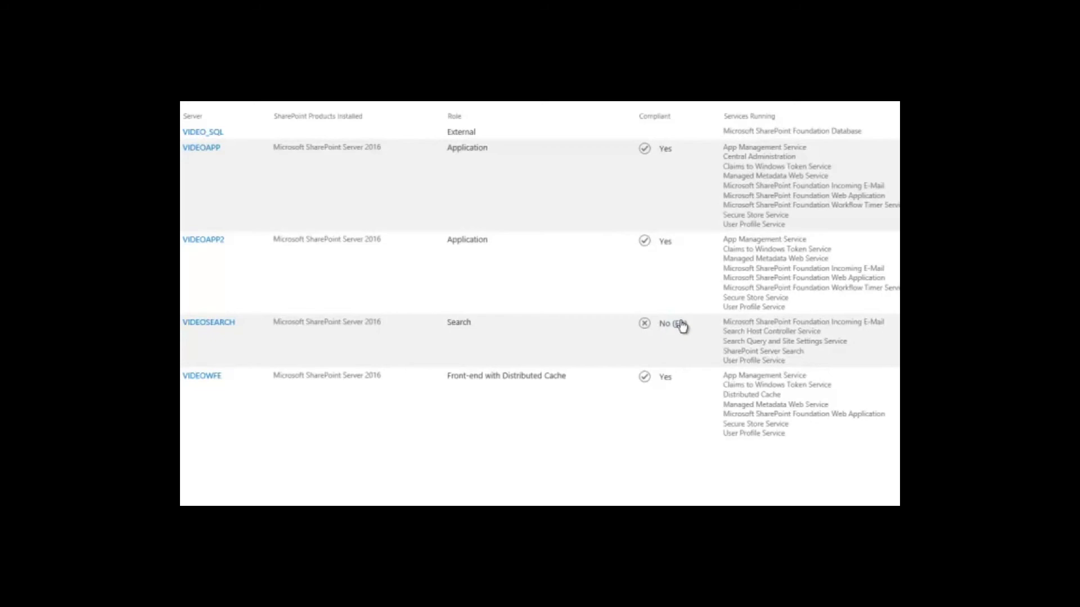
click(680, 324)
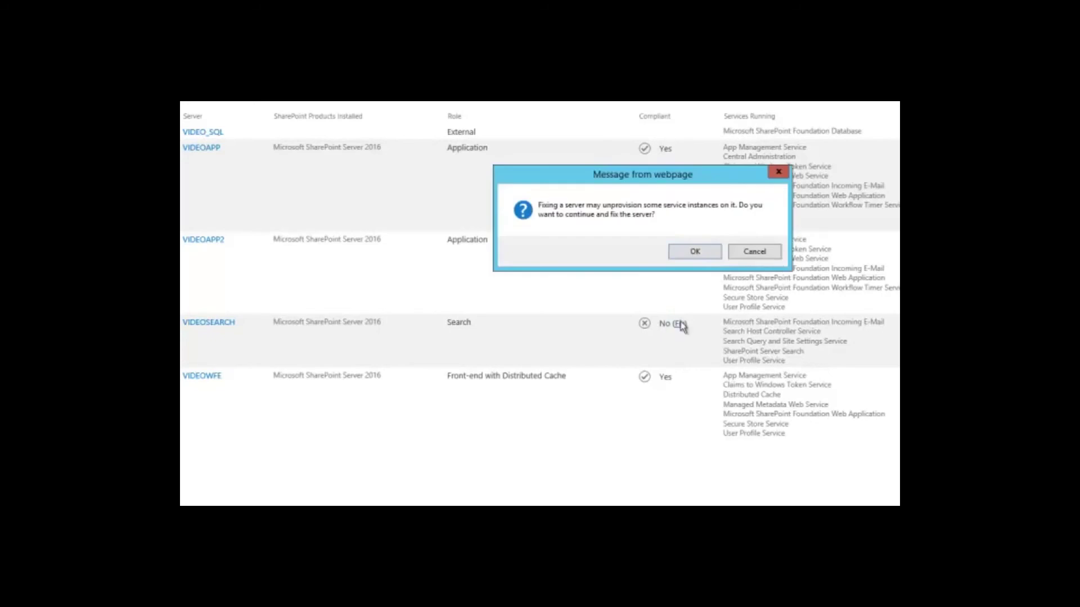
click(687, 250)
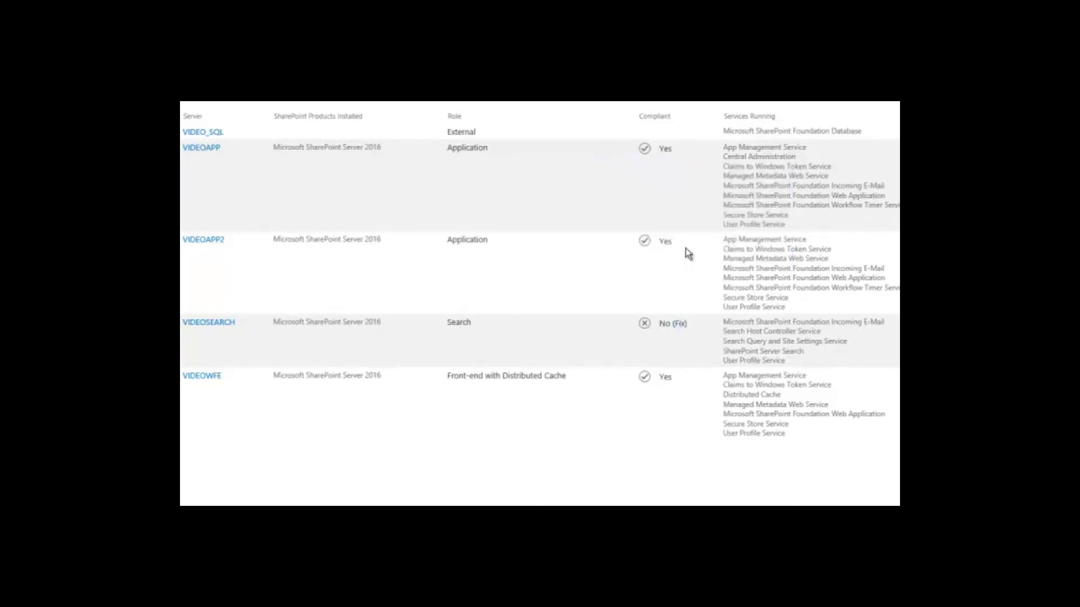